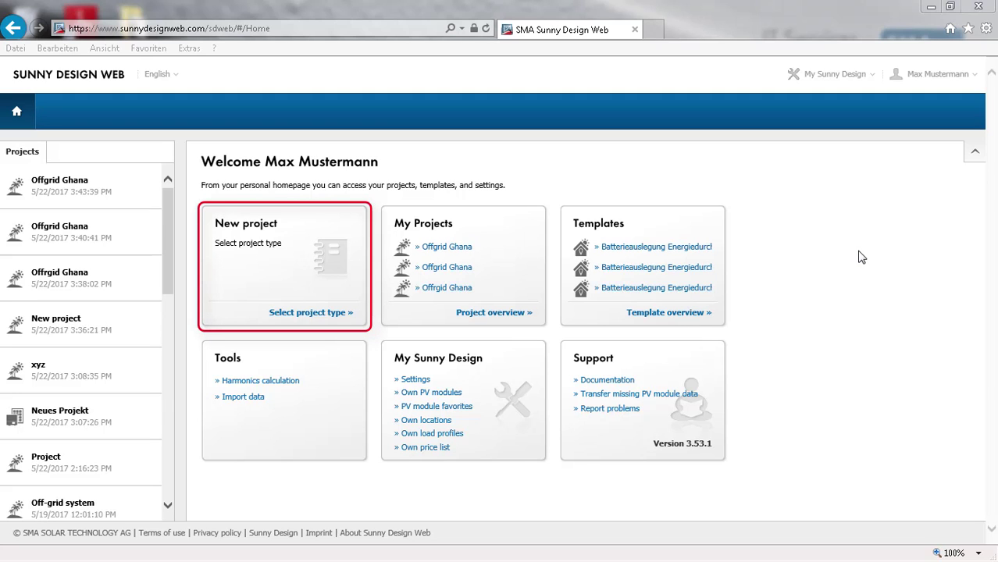
# - Start a new PV project without grid connection (off-grid)
pyautogui.click(335, 314)
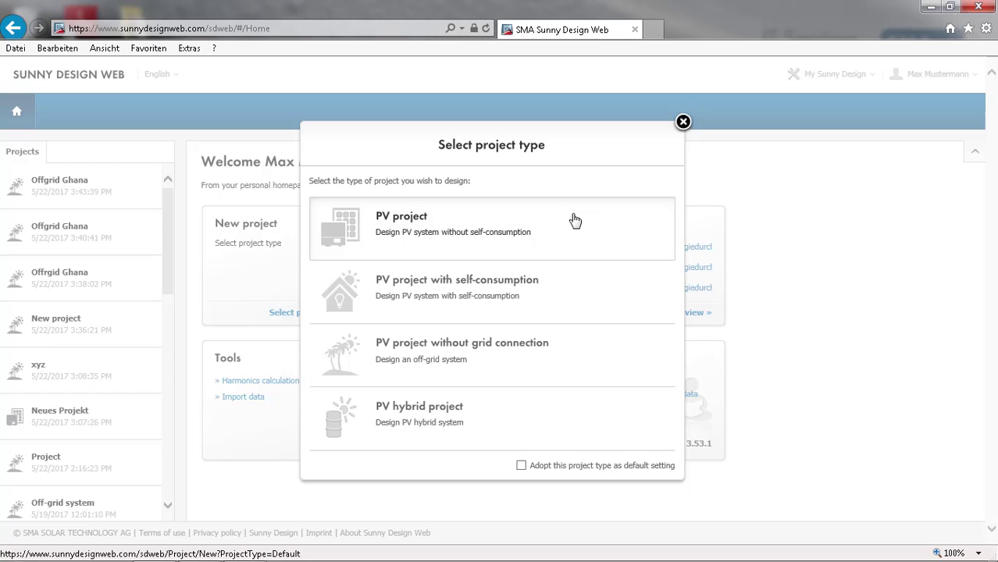
pyautogui.click(534, 353)
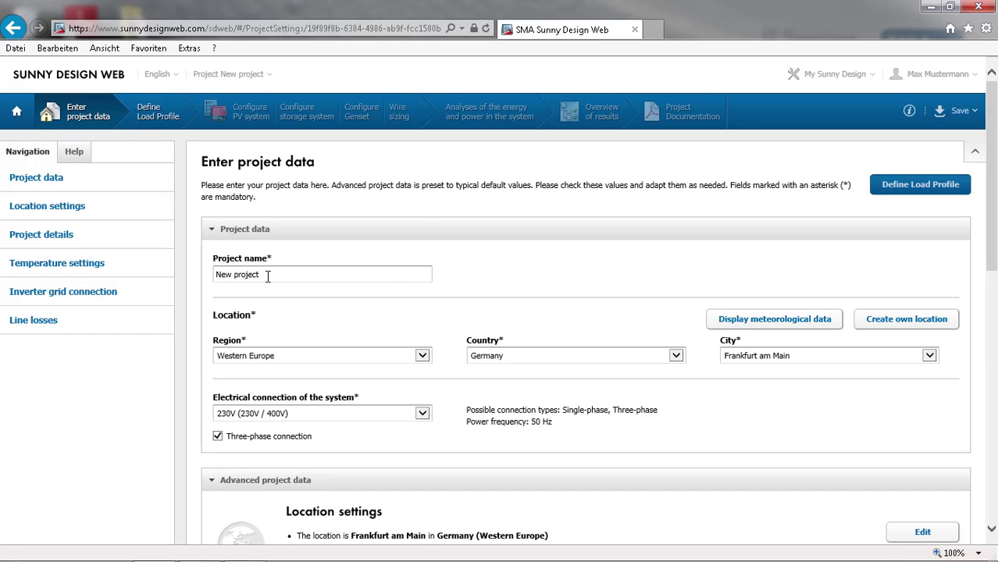
# - Rename the project to 'Offgrid Ghana'
pyautogui.moveTo(266, 275); pyautogui.dragTo(199, 278)
pyautogui.write('Offgrid Ghana')
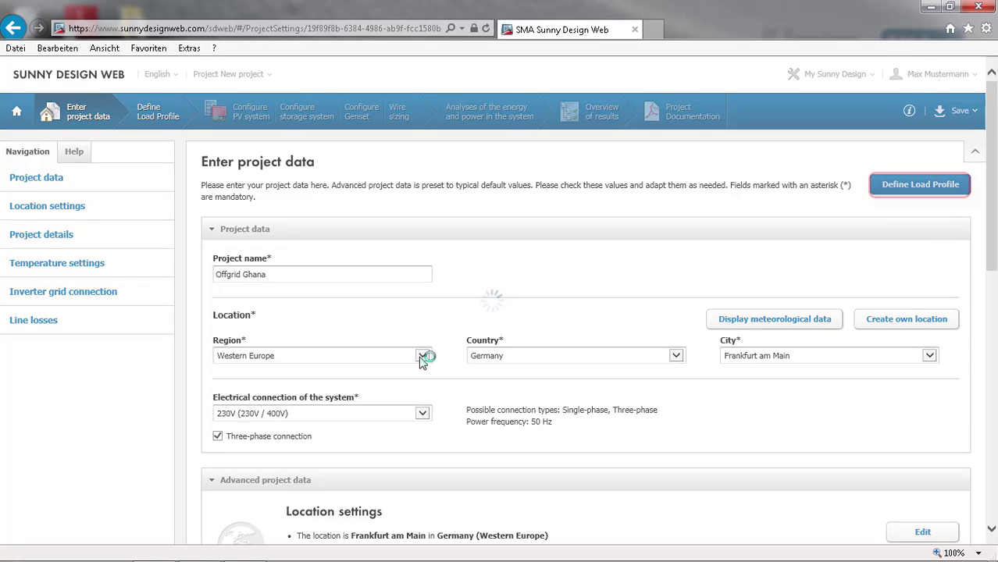
pyautogui.press('Tab')
# - Set the location to Africa, Ghana, Kumasi and continue to defining the load profile
pyautogui.click(421, 358)
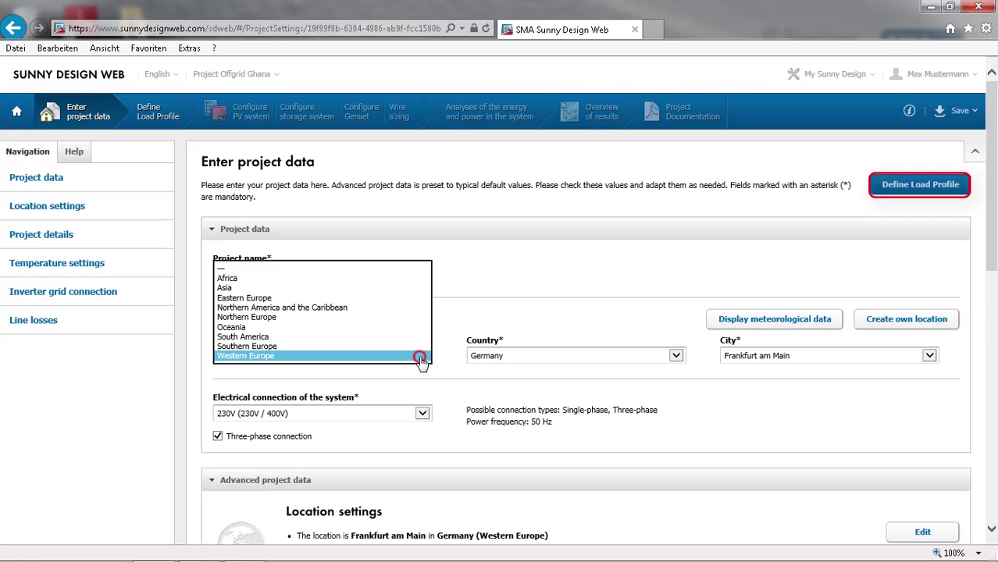
pyautogui.click(255, 279)
pyautogui.click(674, 355)
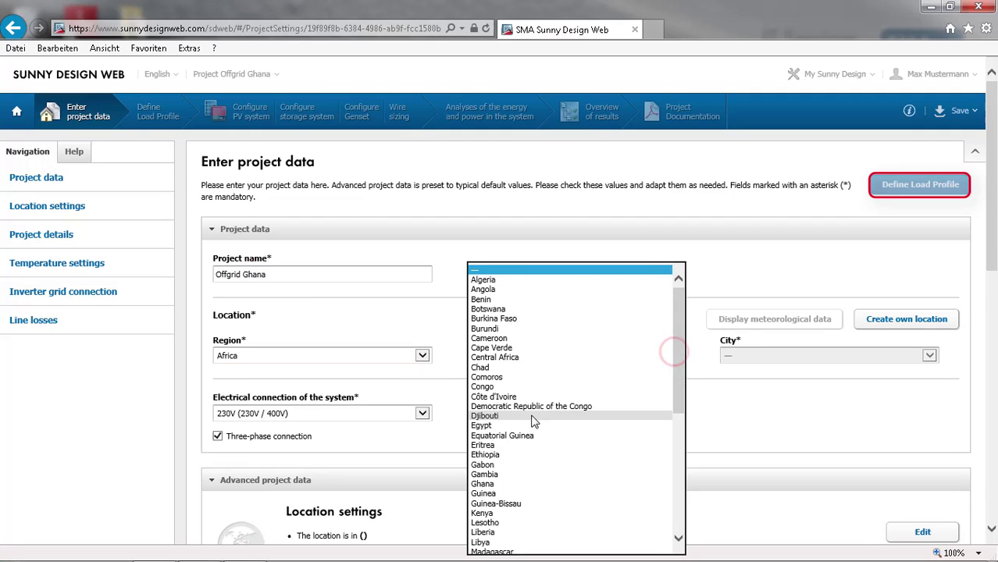
pyautogui.click(483, 484)
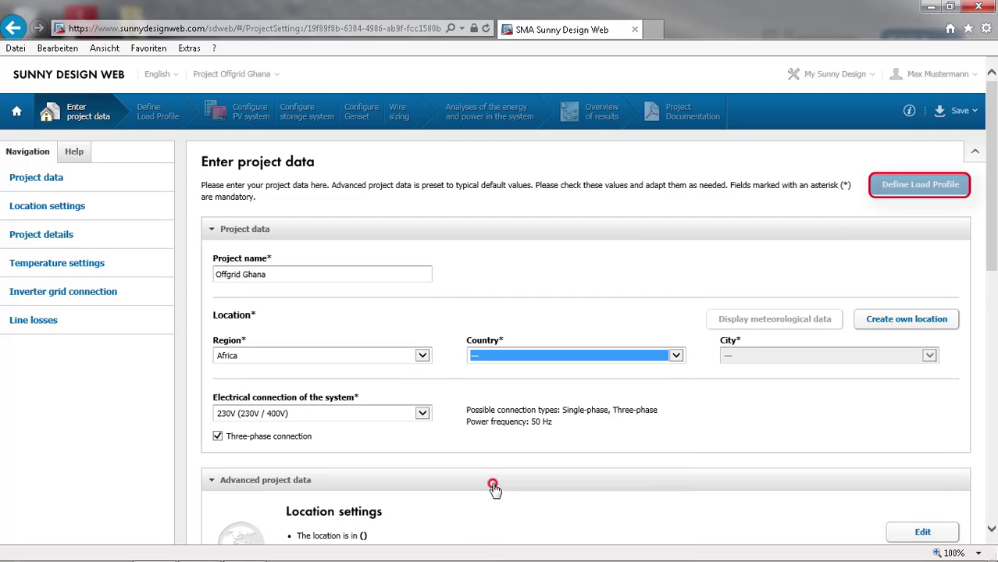
pyautogui.click(919, 361)
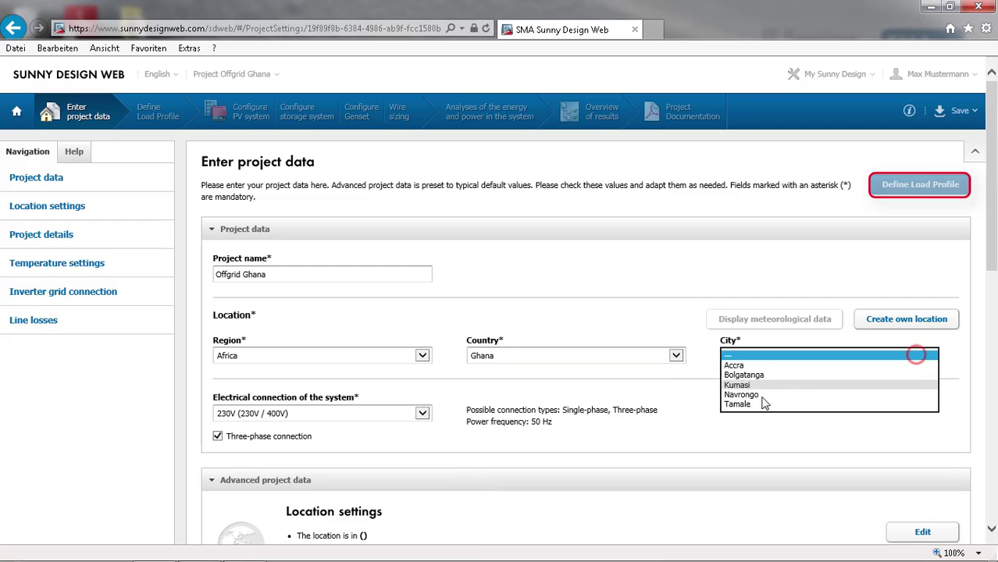
pyautogui.click(735, 385)
pyautogui.click(908, 188)
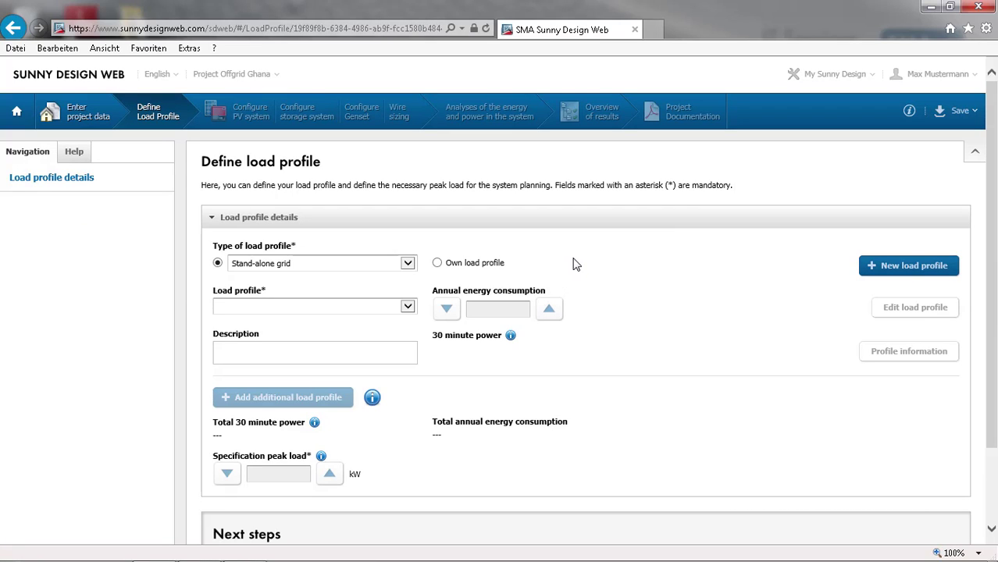
# - Choose 'Own load profile' and begin a new load profile
pyautogui.click(437, 264)
pyautogui.click(886, 271)
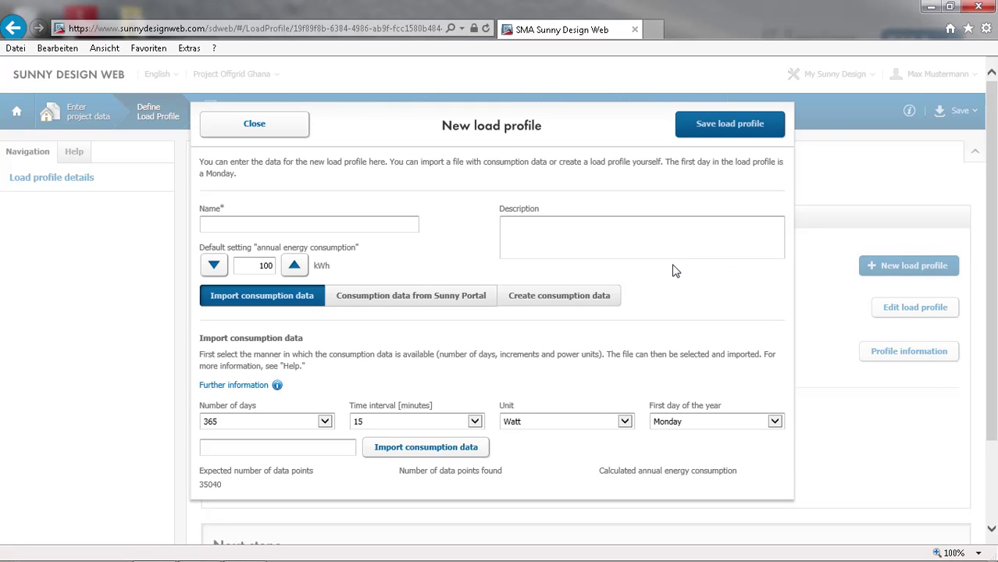
# - Enter 'Load Profile' as the name and 'in Ghana' as the description
pyautogui.click(321, 228)
pyautogui.write('Load Profile')
pyautogui.click(586, 243)
pyautogui.write('in Ghana')
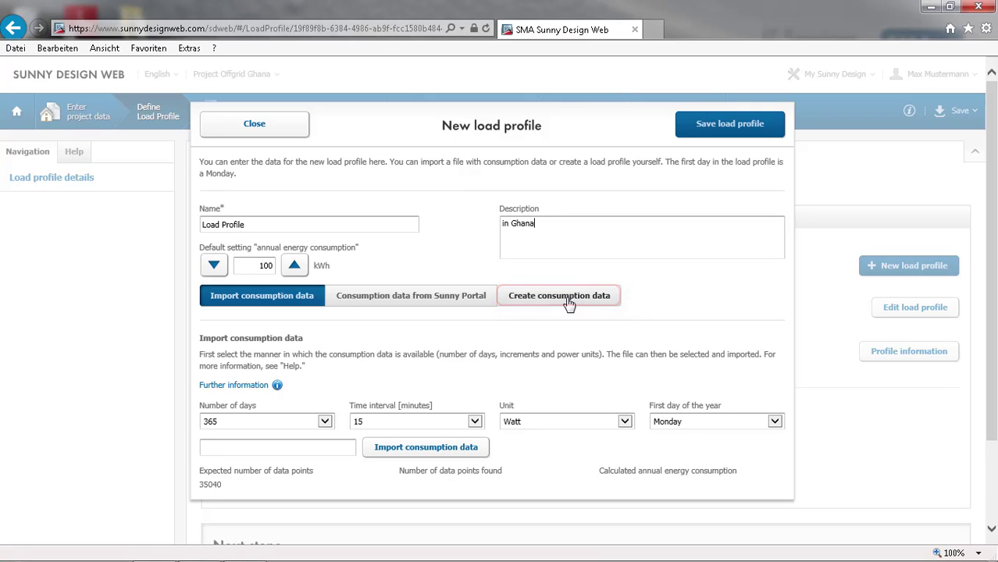
# - Switch to Create consumption data and review the season dates and two 14 kWh daily profiles
pyautogui.click(567, 298)
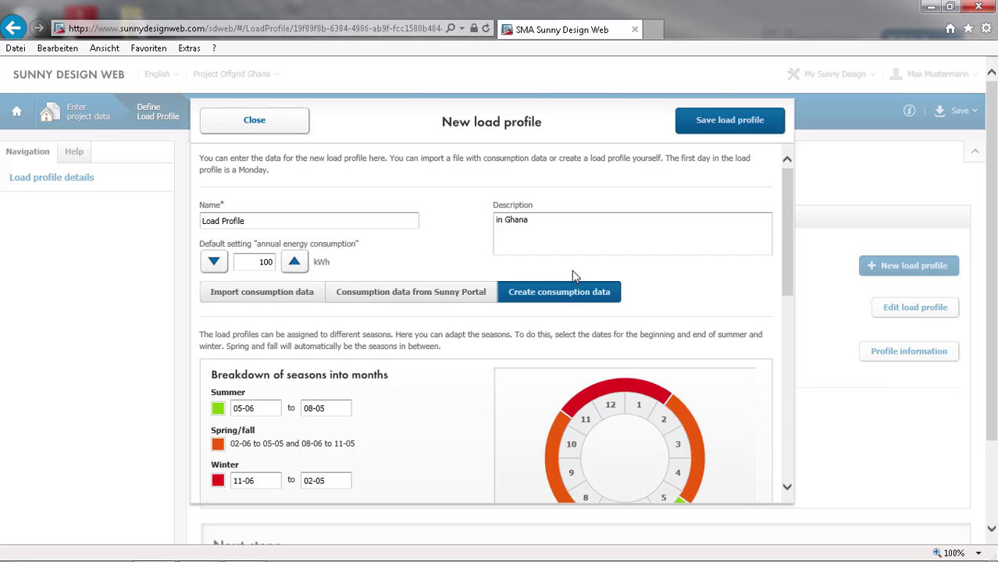
pyautogui.scroll(-3, 574, 350)
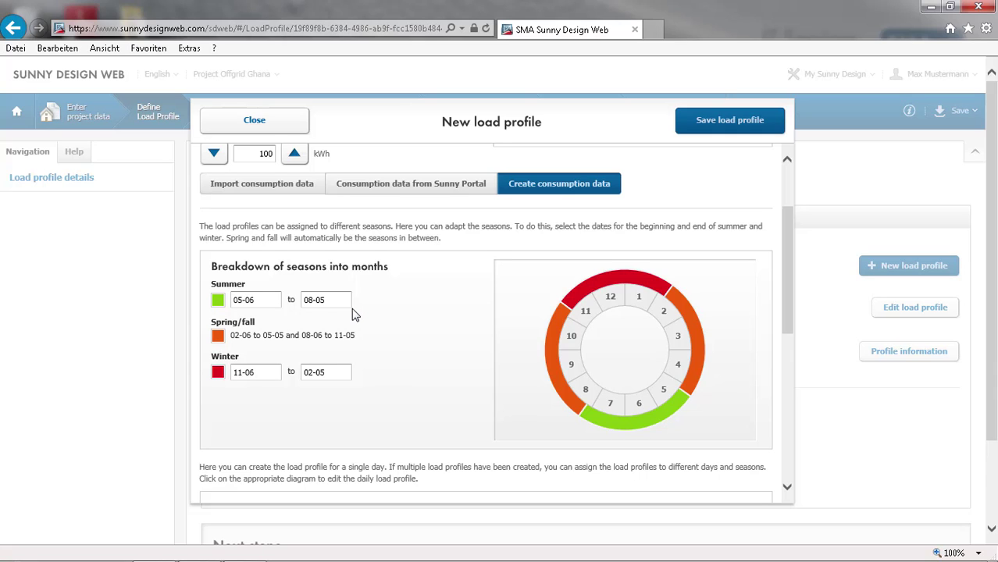
pyautogui.scroll(-3, 353, 317)
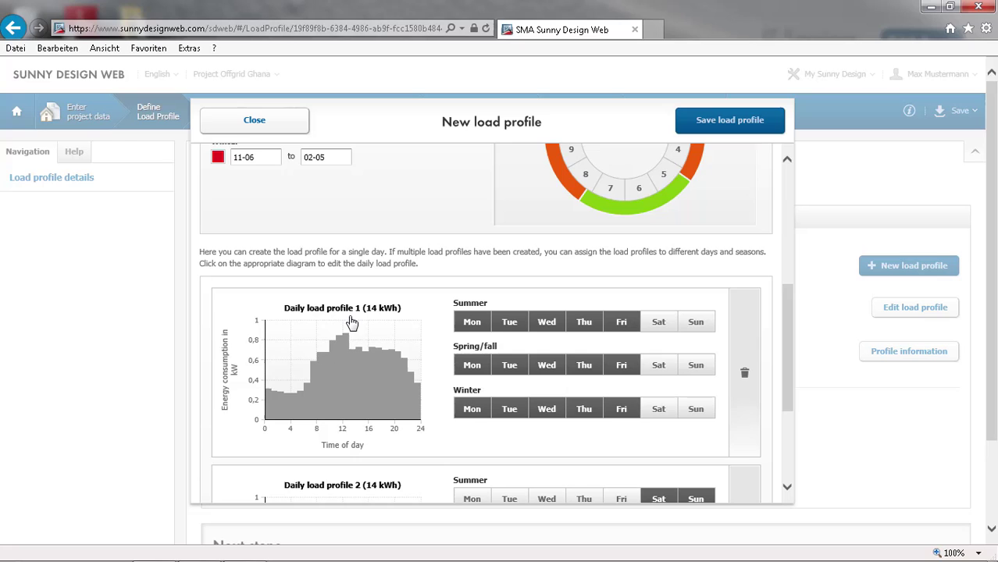
pyautogui.scroll(-2, 377, 322)
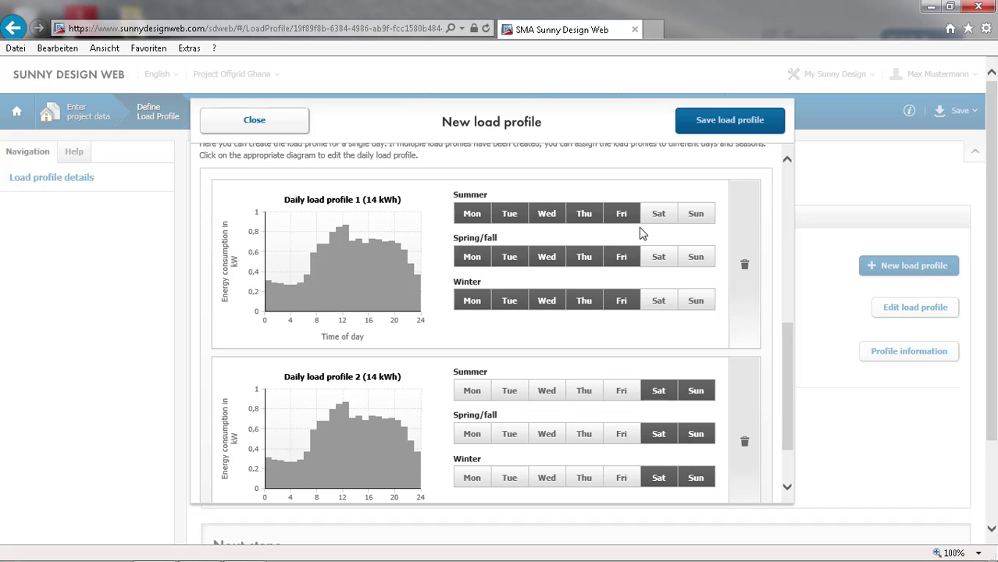
# - Open Daily load profile 1, keep its 60-minute interval, and review its hourly kW values
pyautogui.click(337, 266)
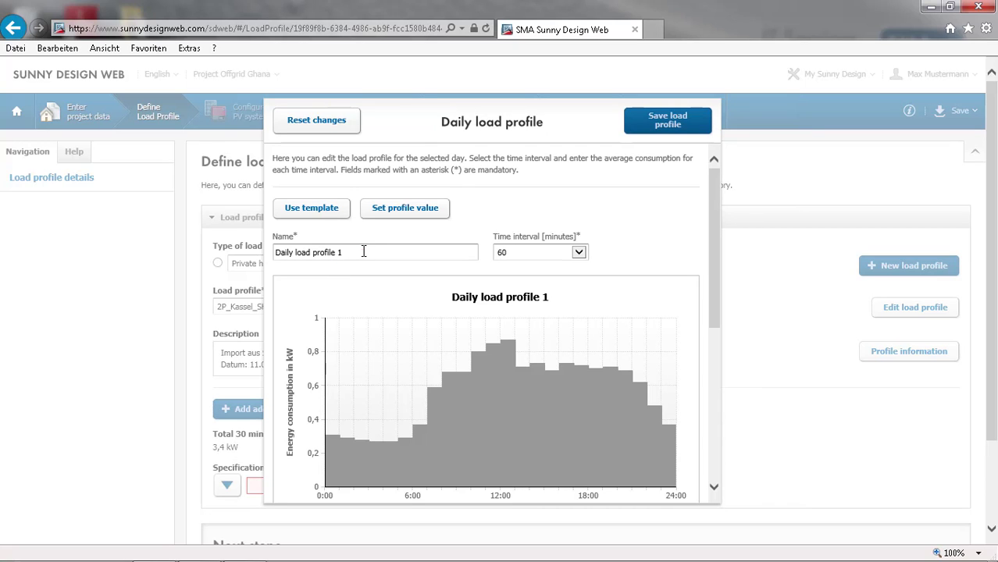
pyautogui.click(363, 251)
pyautogui.click(578, 254)
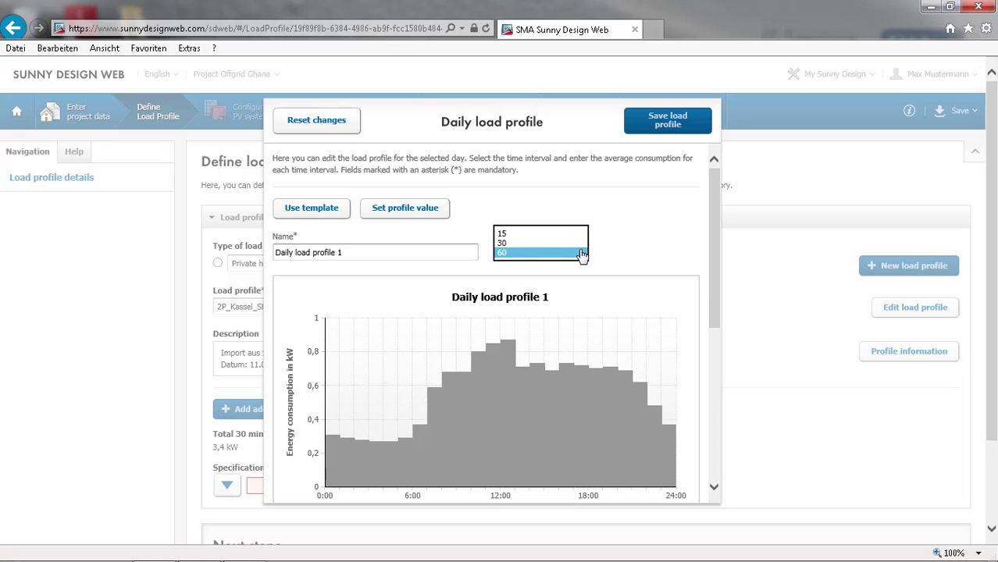
pyautogui.click(582, 254)
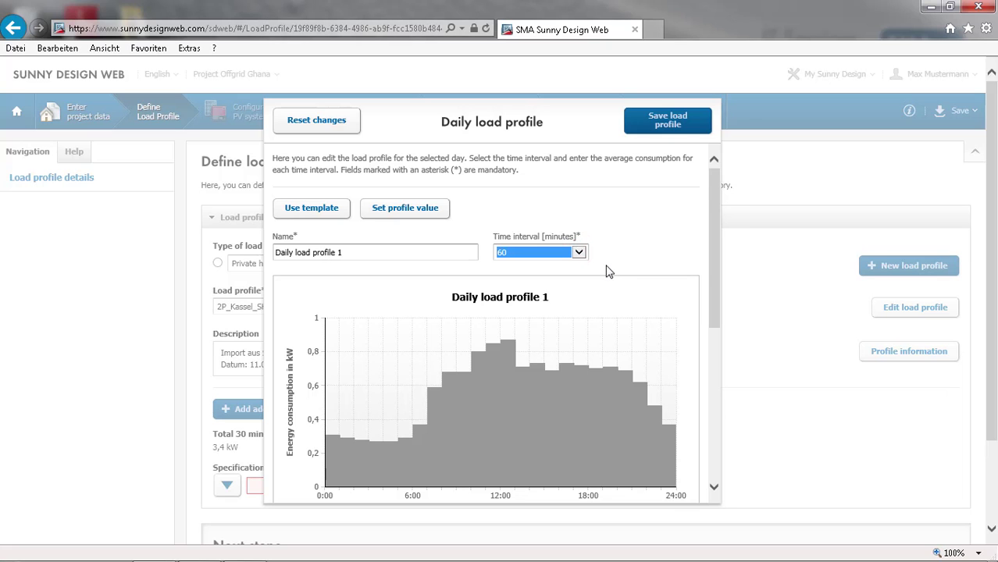
pyautogui.scroll(-10, 610, 271)
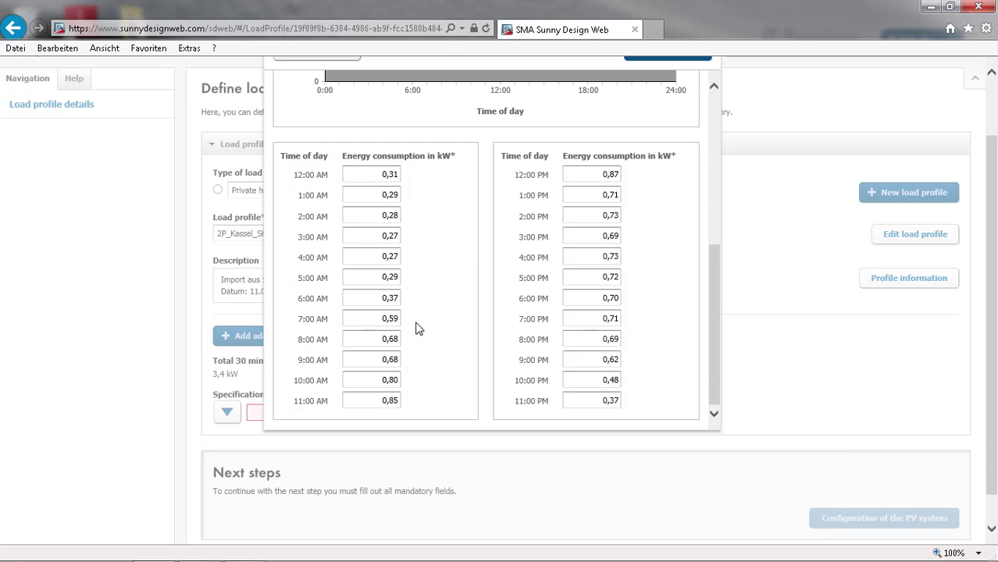
pyautogui.scroll(10, 449, 313)
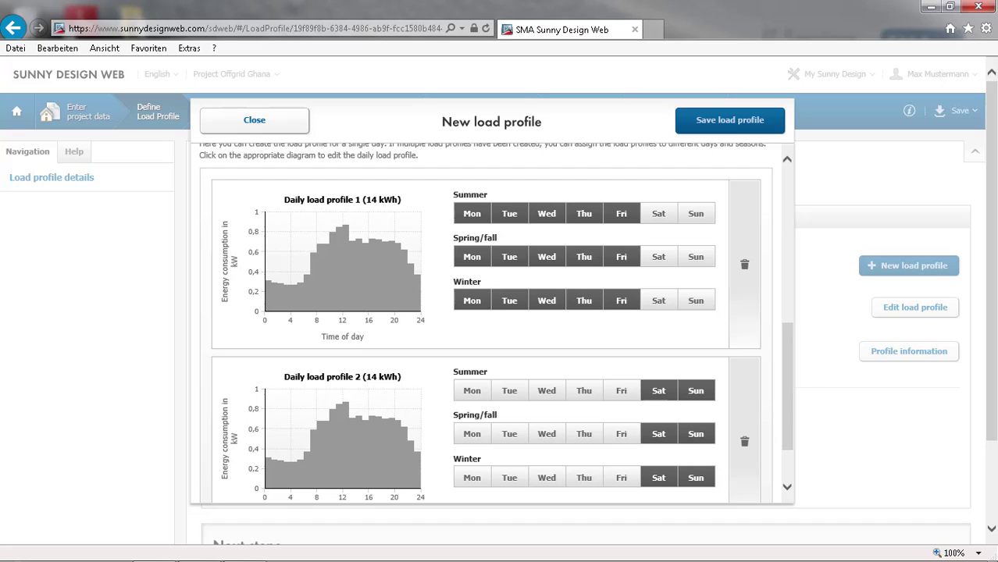
# - Assign winter Monday through Friday to Daily load profile 2
pyautogui.click(472, 479)
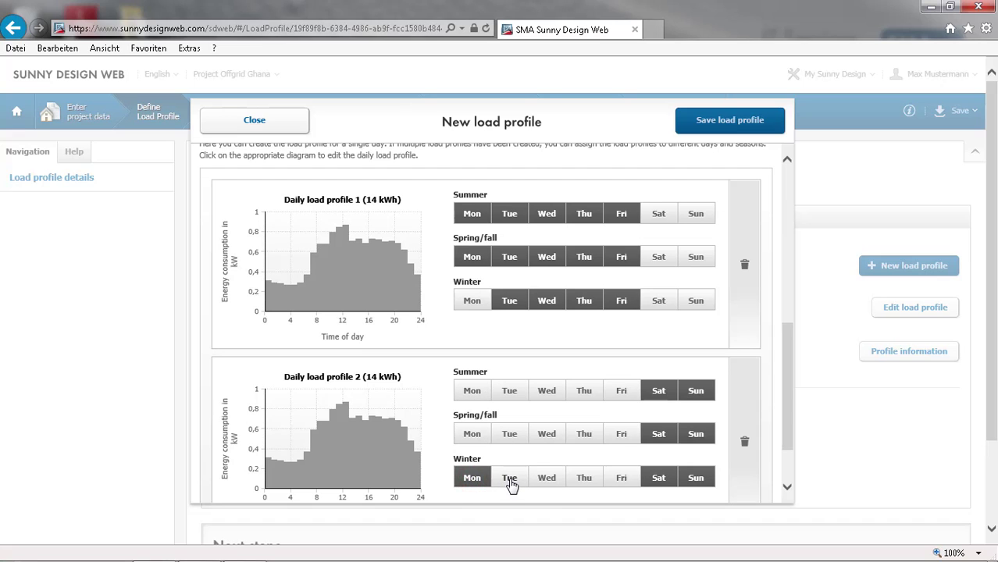
pyautogui.click(510, 483)
pyautogui.click(546, 481)
pyautogui.click(584, 481)
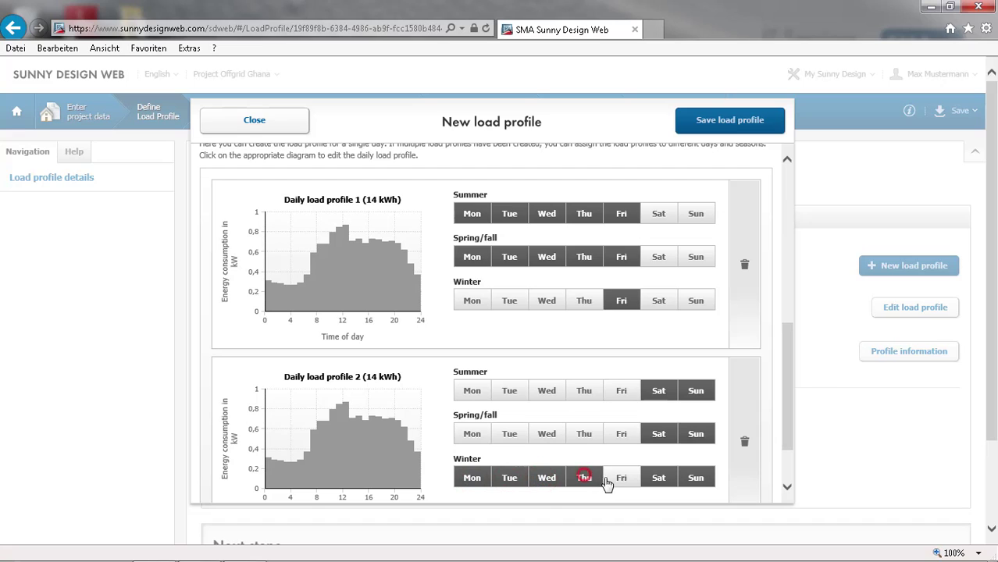
pyautogui.click(624, 479)
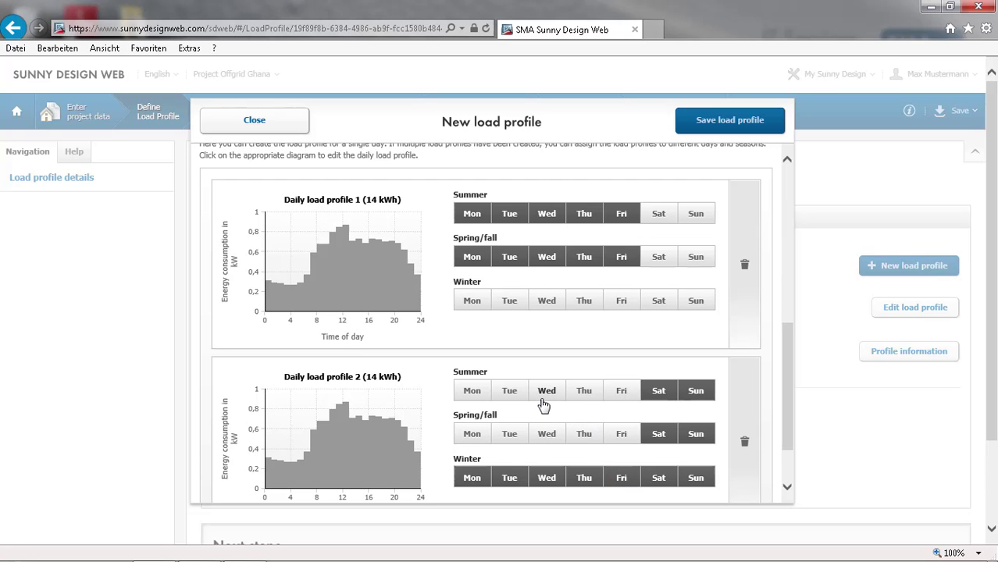
pyautogui.scroll(-1, 544, 406)
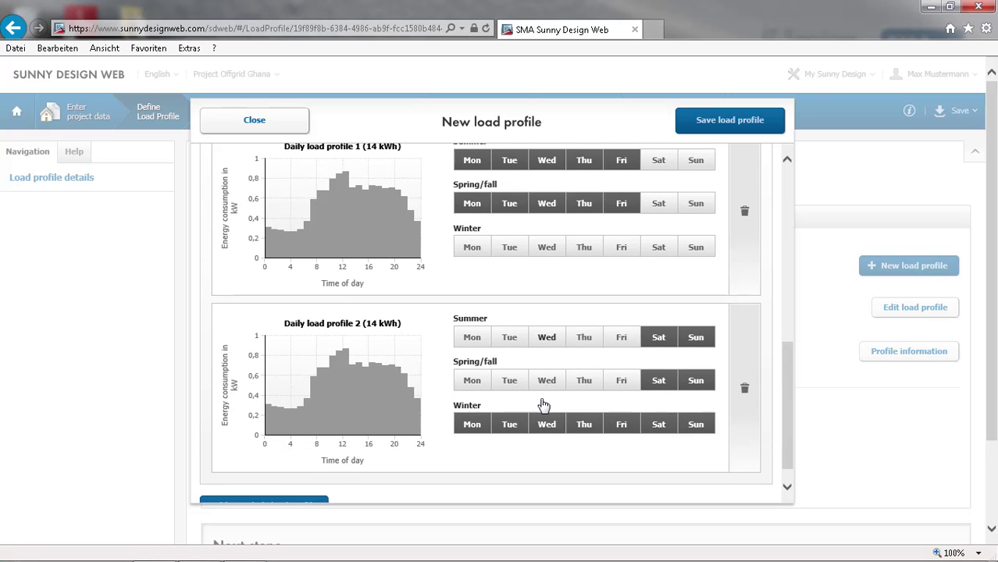
pyautogui.scroll(-2, 544, 405)
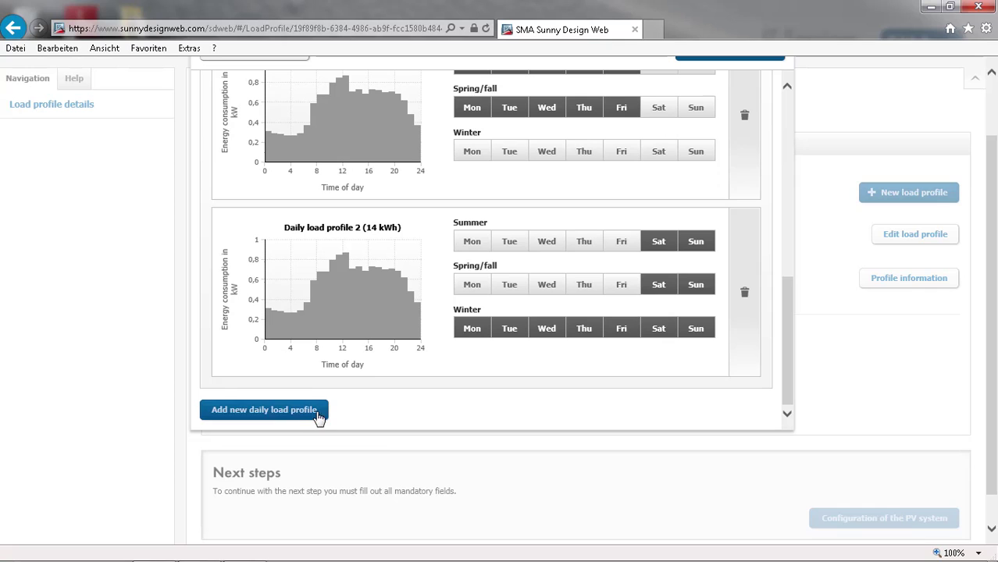
# - Copy Daily load profile 2 and save the copy as 'Daily load profile Weekends'
pyautogui.click(294, 410)
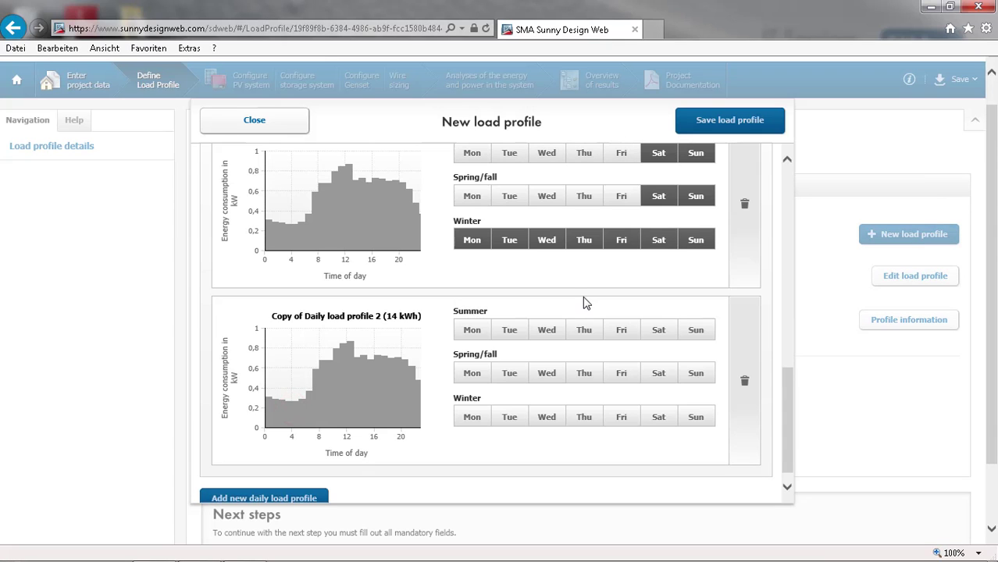
pyautogui.scroll(1, 536, 296)
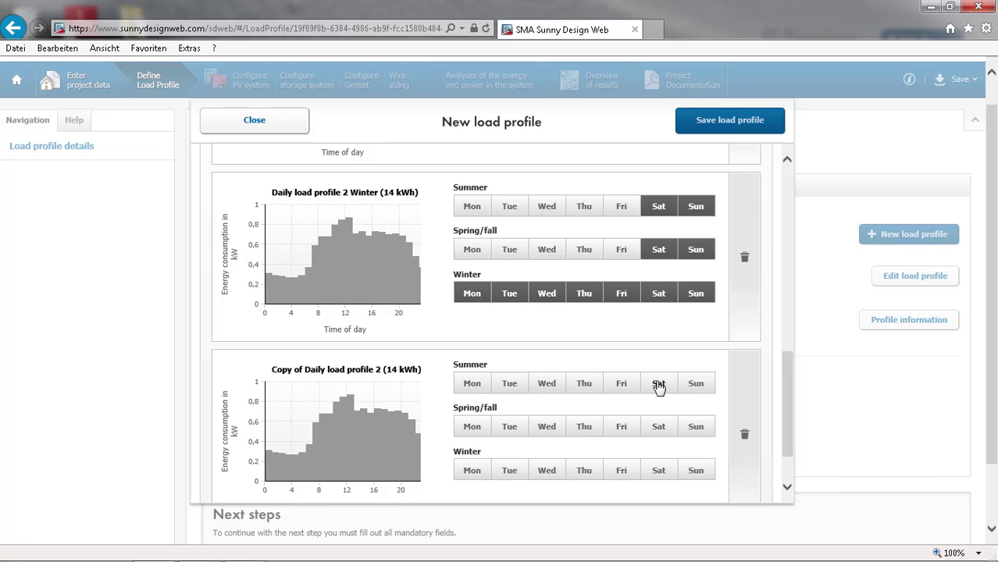
pyautogui.click(373, 419)
pyautogui.scroll(-1, 468, 281)
pyautogui.click(384, 197)
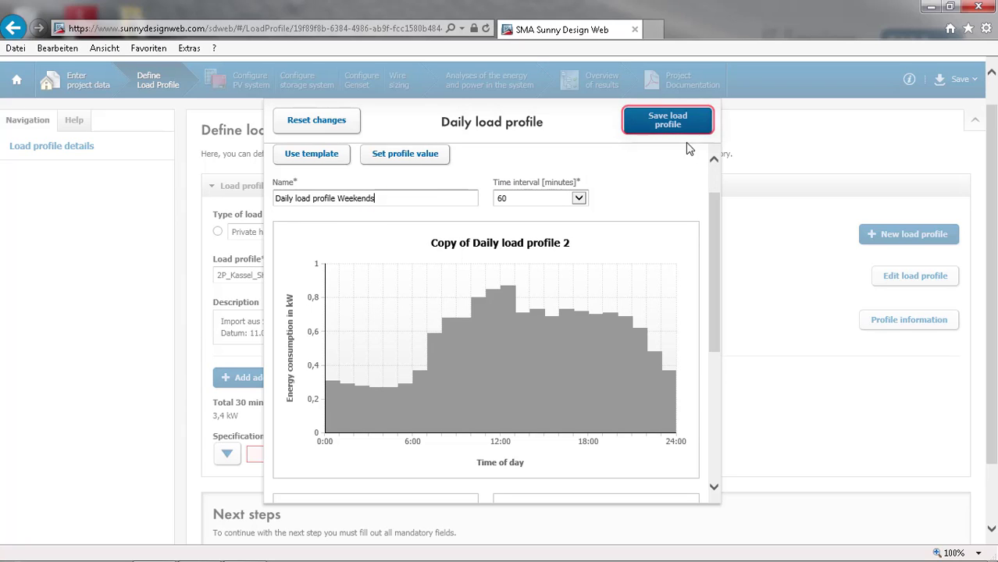
pyautogui.click(667, 121)
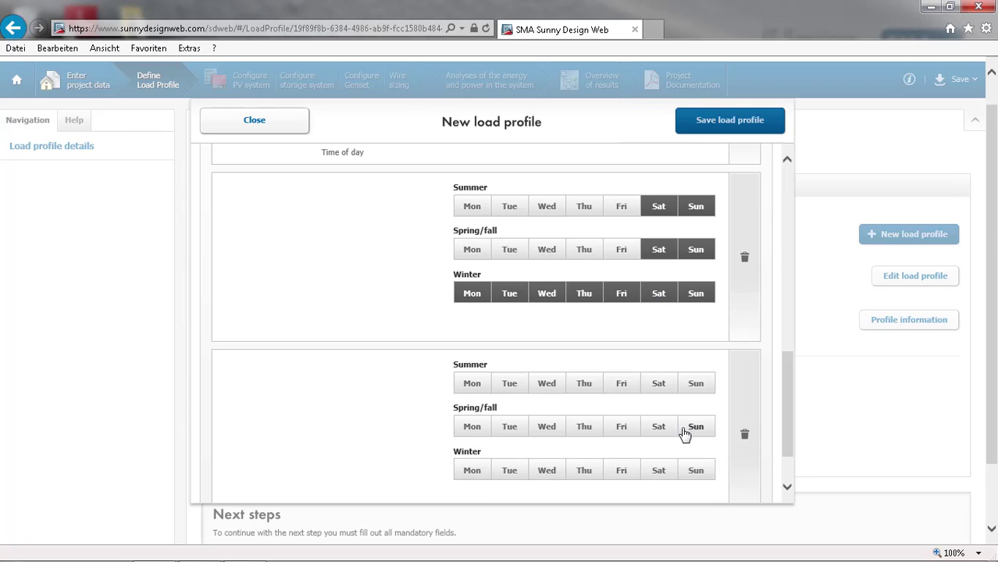
# - Assign Saturday and Sunday of every season to the Weekends profile
pyautogui.click(668, 384)
pyautogui.click(695, 466)
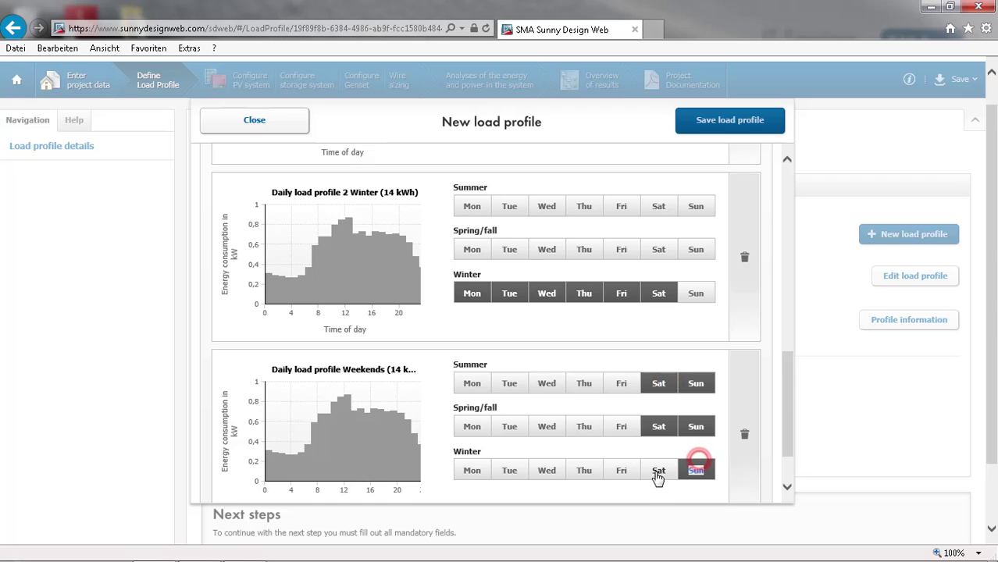
pyautogui.click(667, 462)
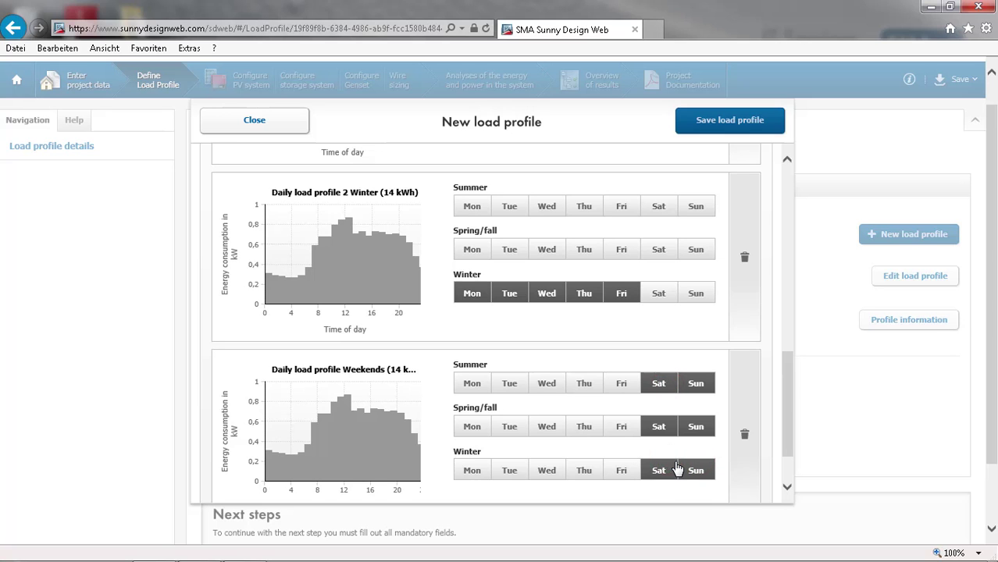
pyautogui.scroll(8, 676, 468)
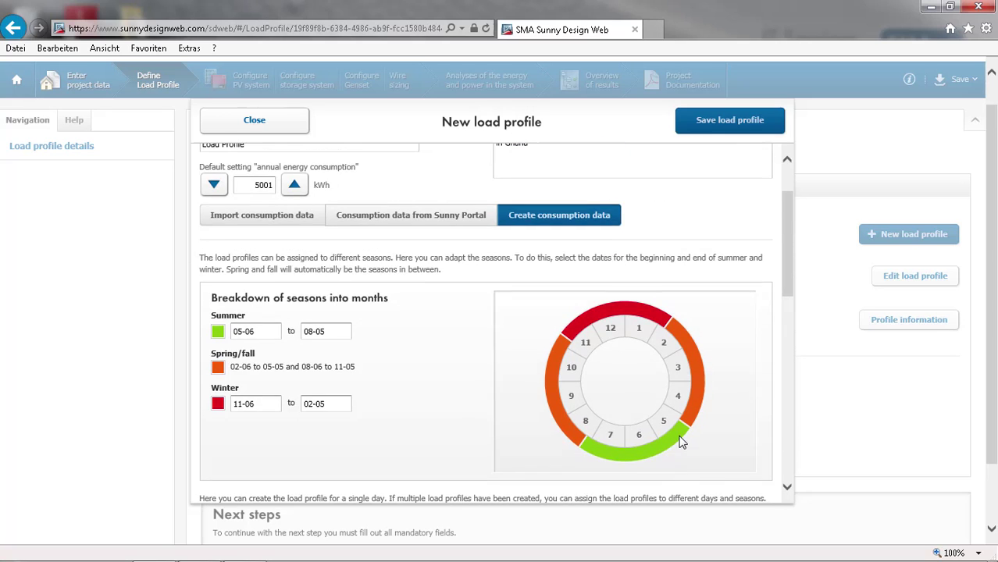
# - Save 'Load Profile' with its weekday and weekend daily profiles
pyautogui.scroll(3, 678, 437)
pyautogui.click(720, 156)
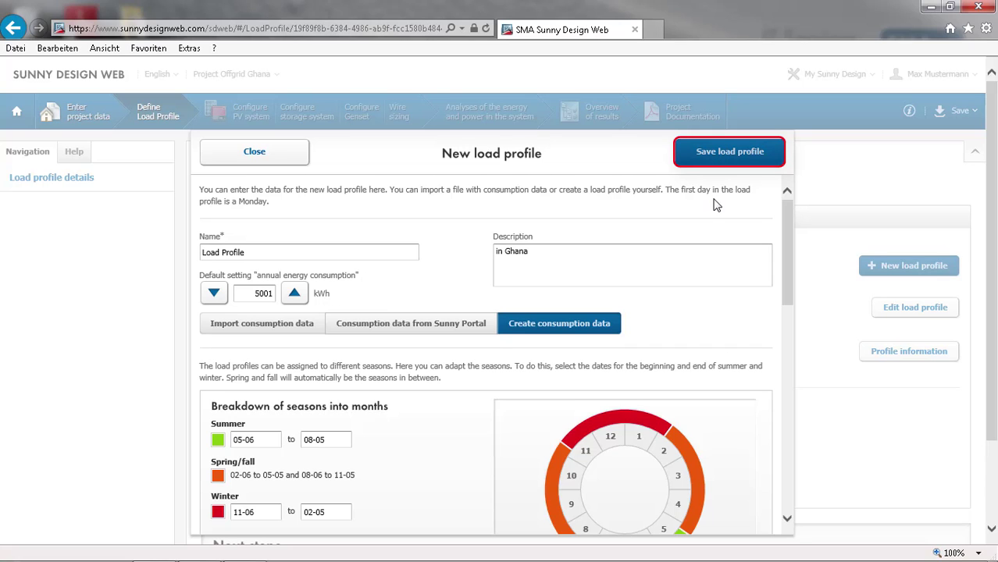
pyautogui.click(720, 164)
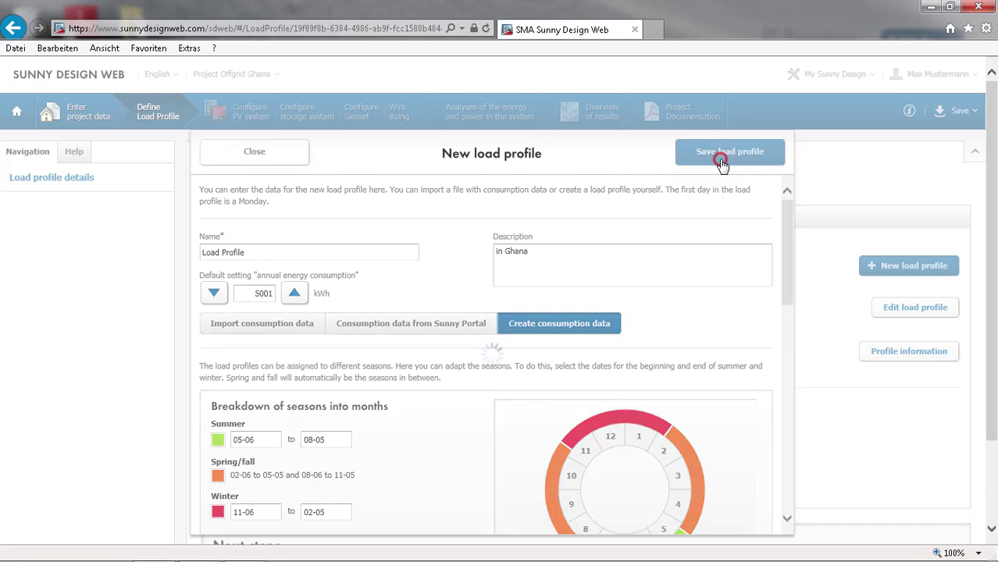